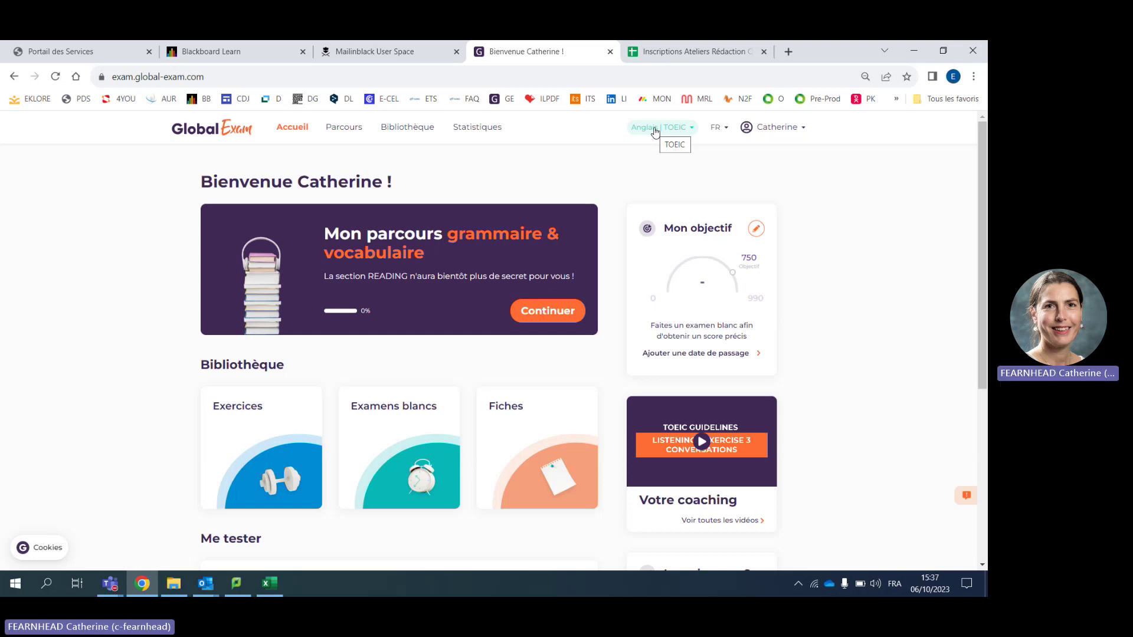
# Switch from the TOEIC exam area to the Business area and return to the Exam area
pyautogui.click(654, 129)
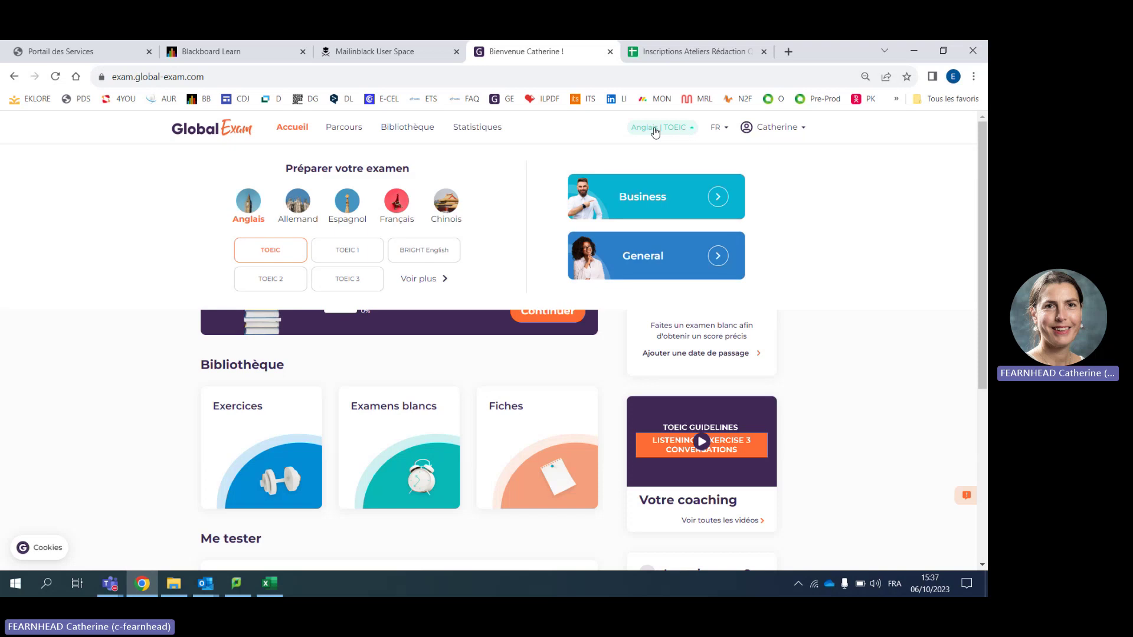
pyautogui.click(631, 199)
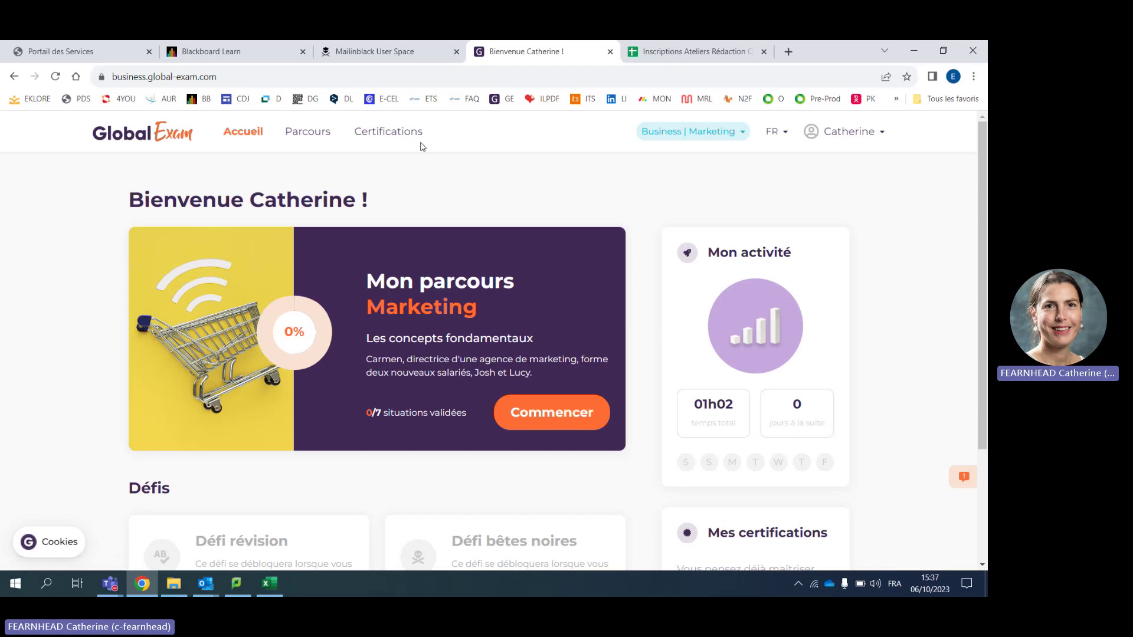
pyautogui.click(719, 132)
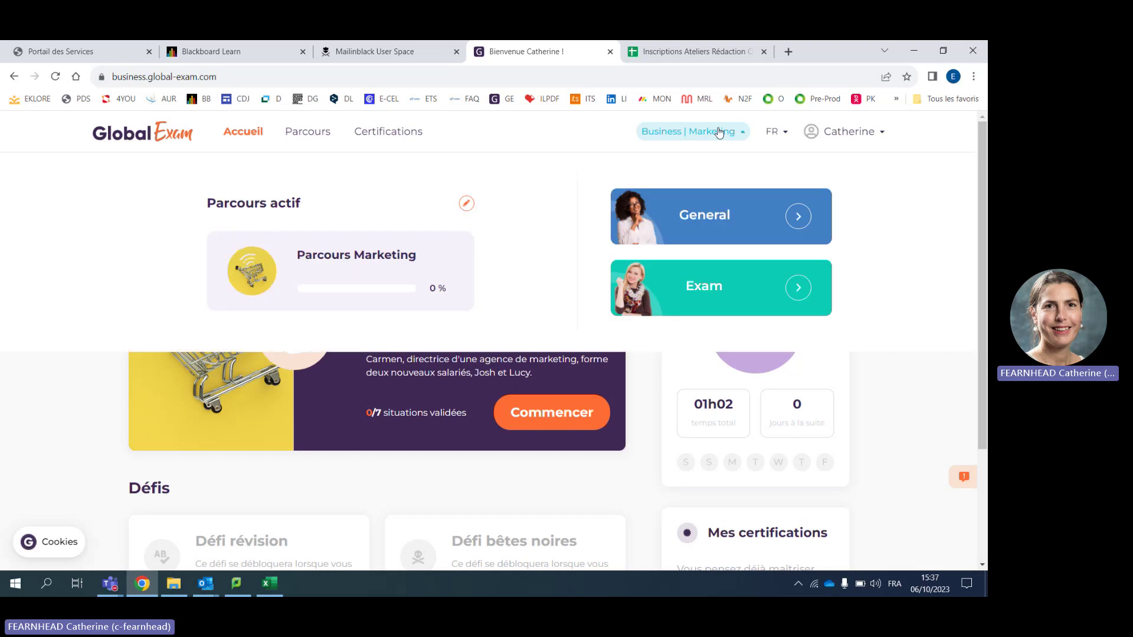
pyautogui.click(708, 287)
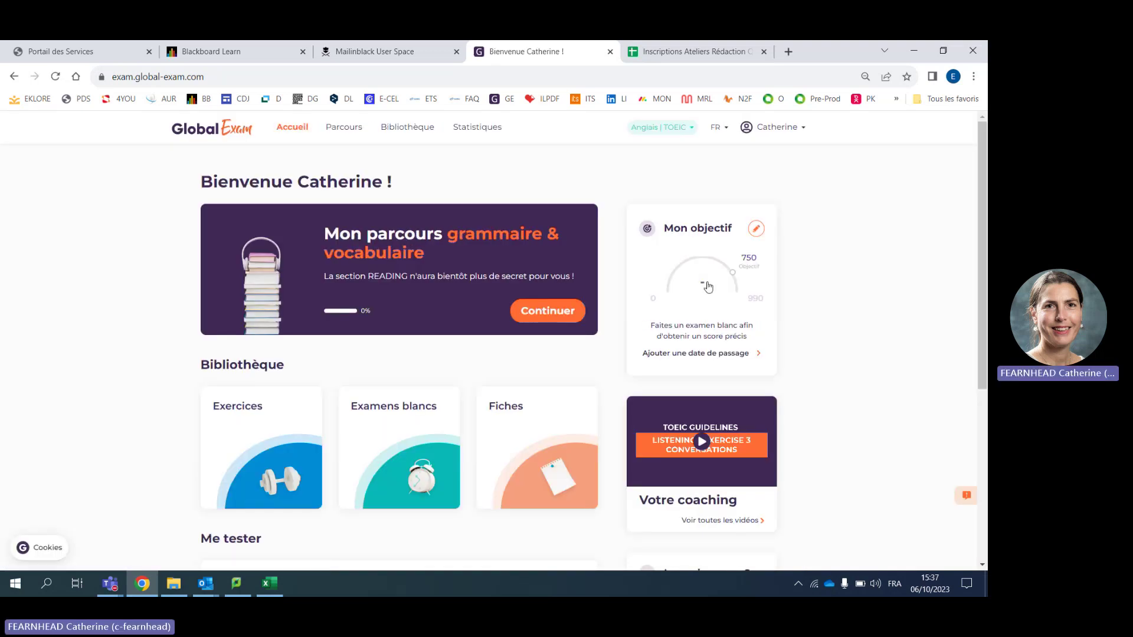
# Start a new objective-based path (Parcours objectif) with a 550 à 780 points goal and the 20h revision option
pyautogui.click(344, 128)
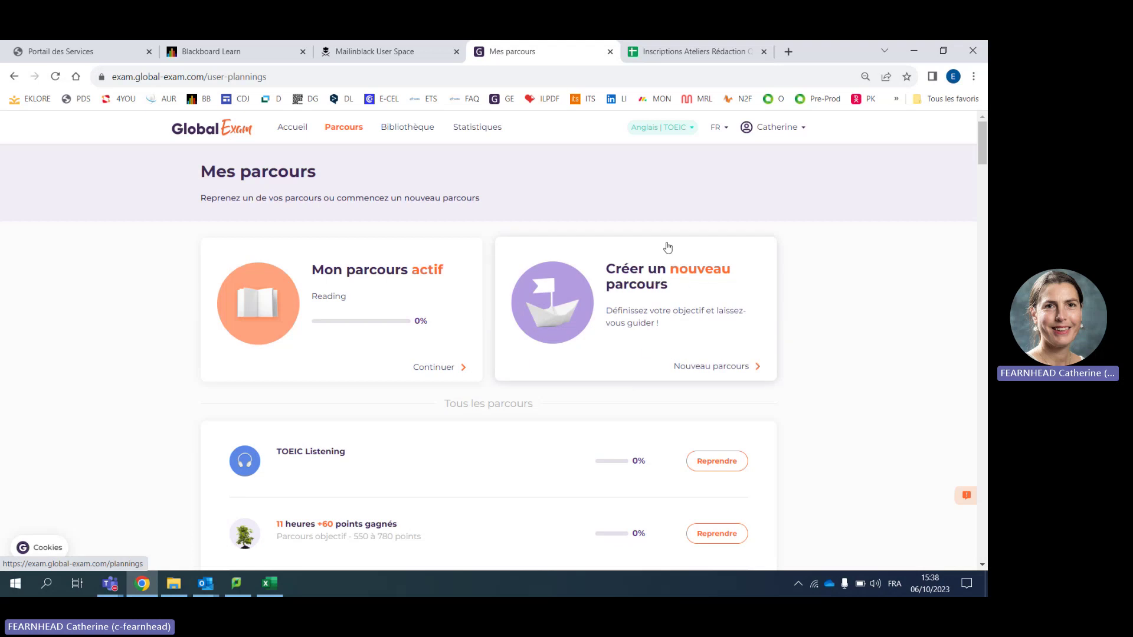
pyautogui.click(696, 368)
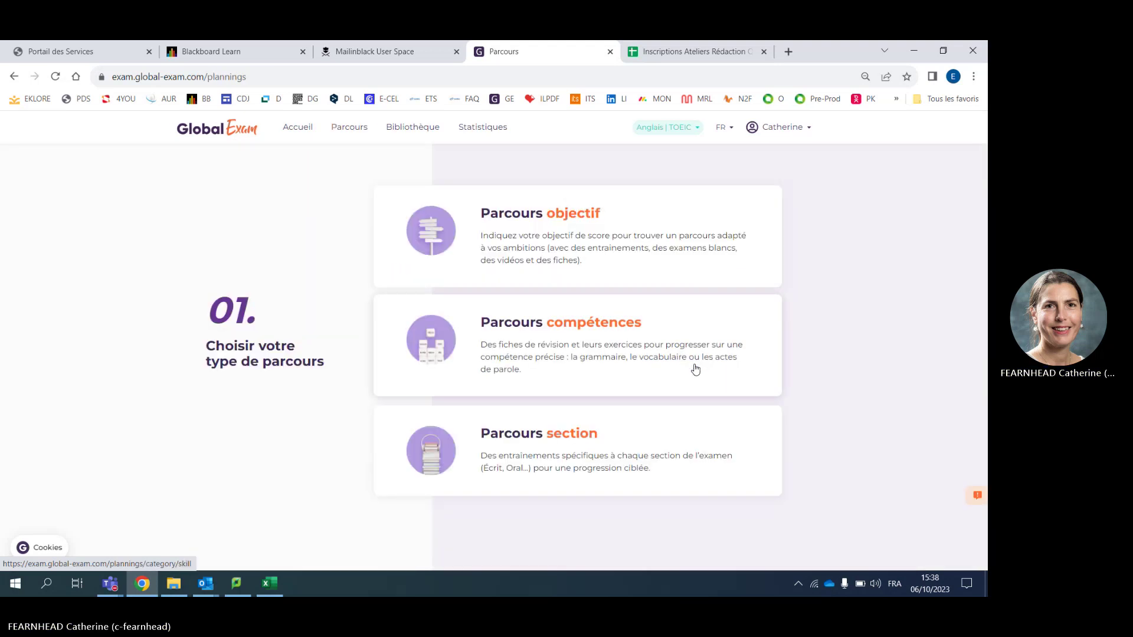
pyautogui.click(569, 226)
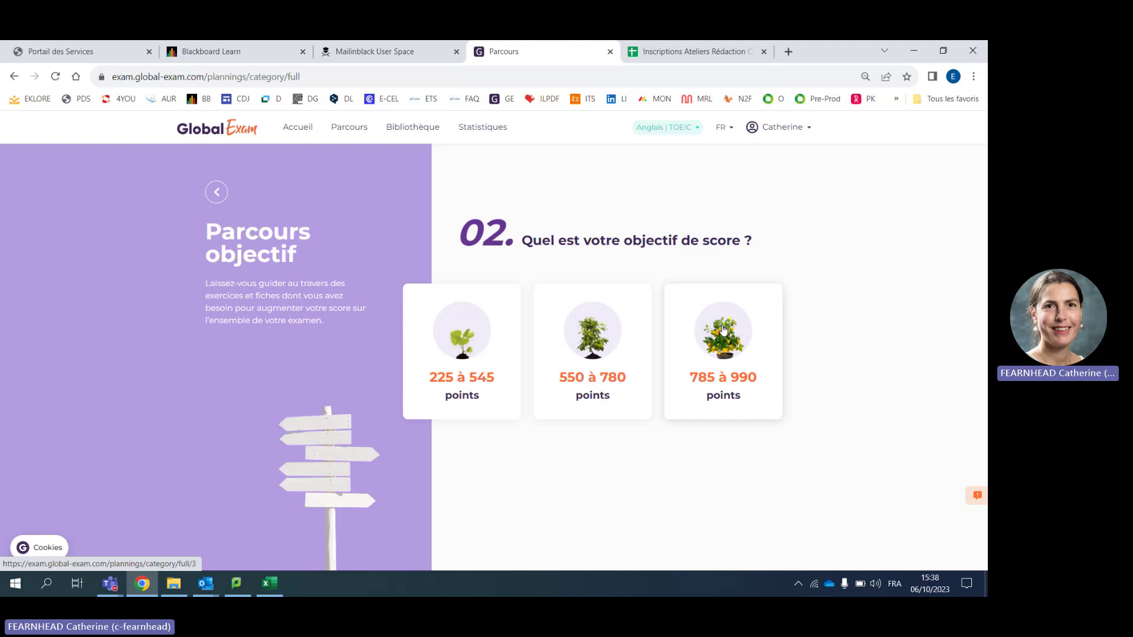
pyautogui.click(599, 326)
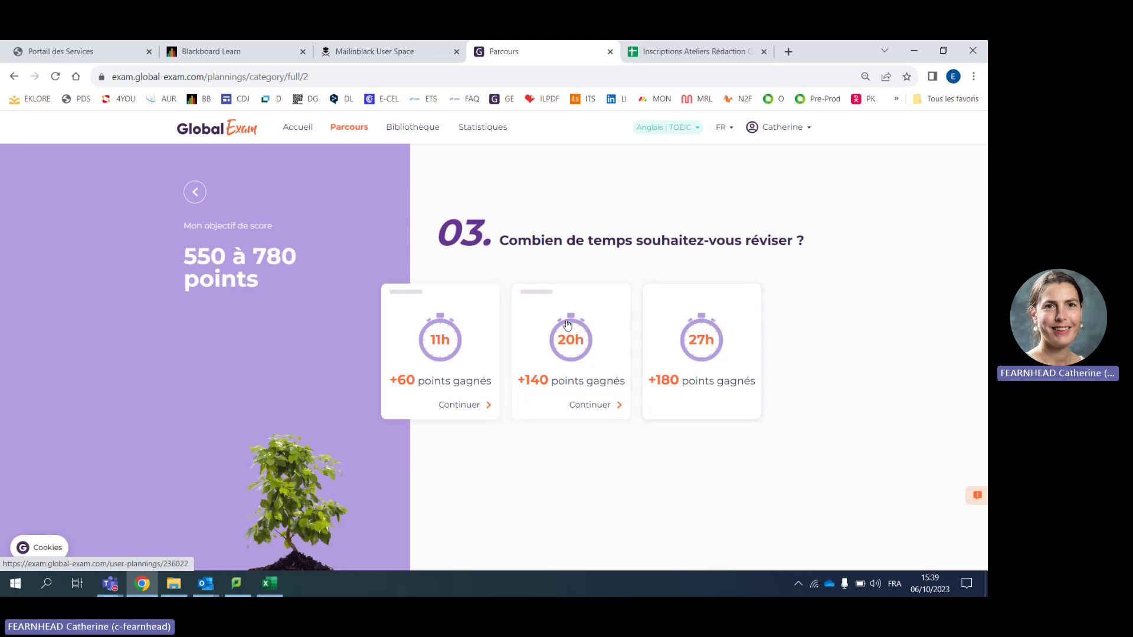
pyautogui.click(582, 350)
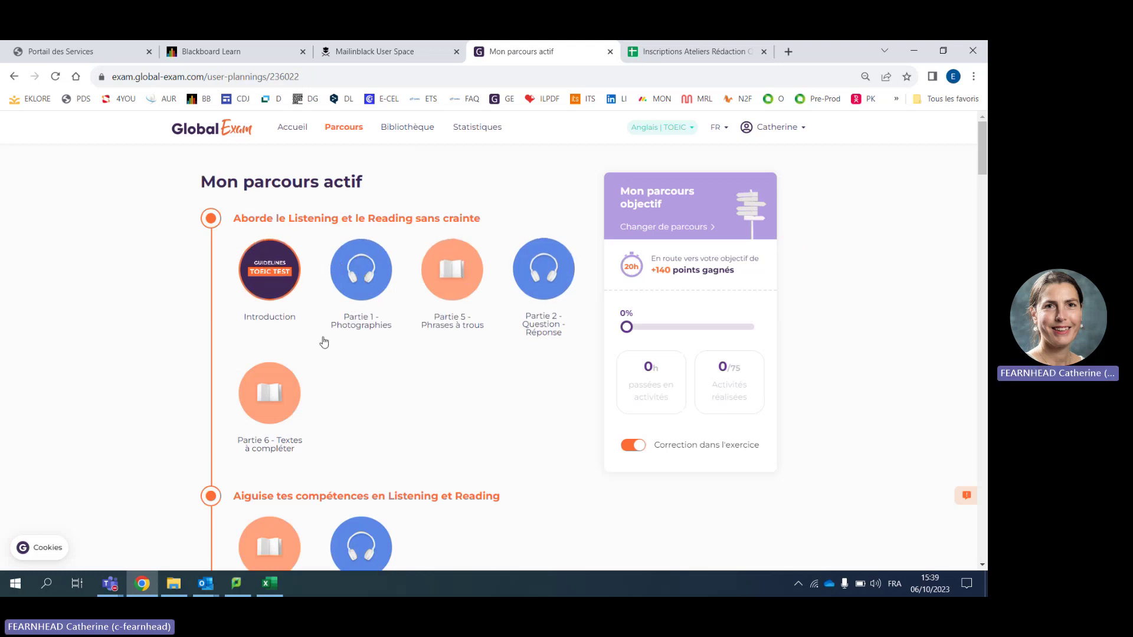
# Examine the stages of the 20h path from the introduction to the first "Prêt pour le jour J ?" mock exam
pyautogui.scroll(-3, 267, 401)
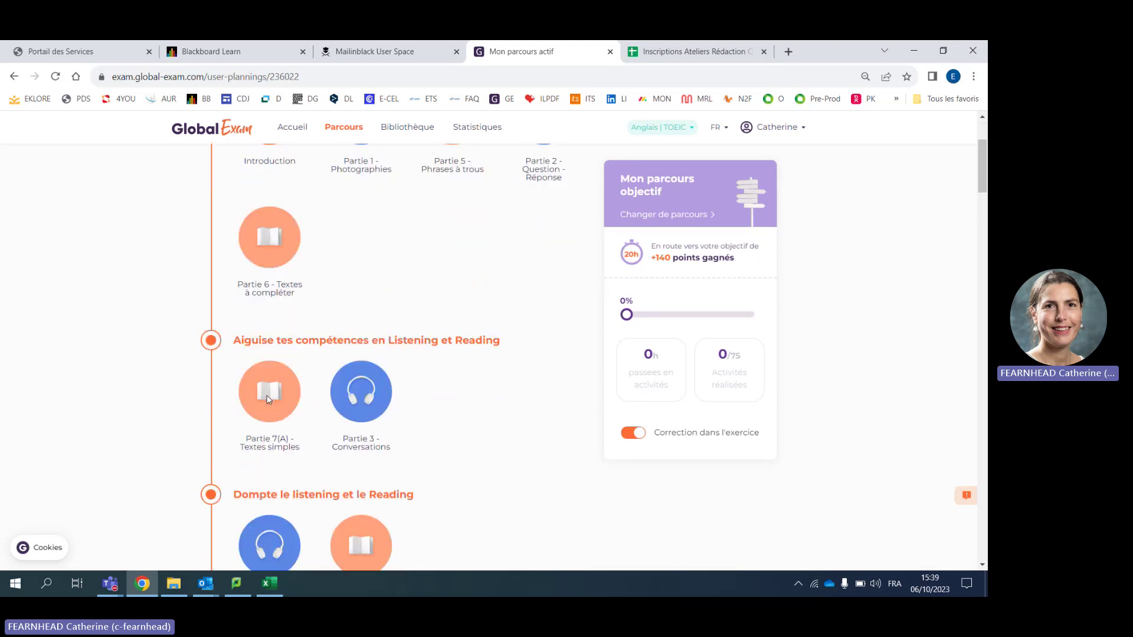
pyautogui.scroll(-1, 267, 401)
pyautogui.scroll(-5, 267, 401)
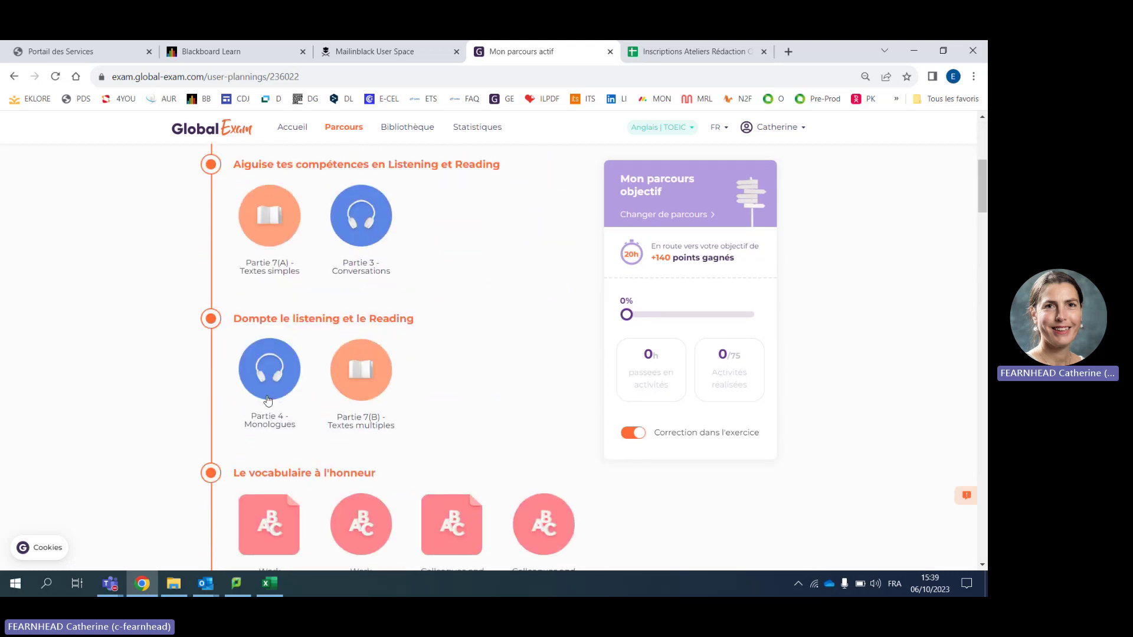
pyautogui.scroll(-5, 267, 400)
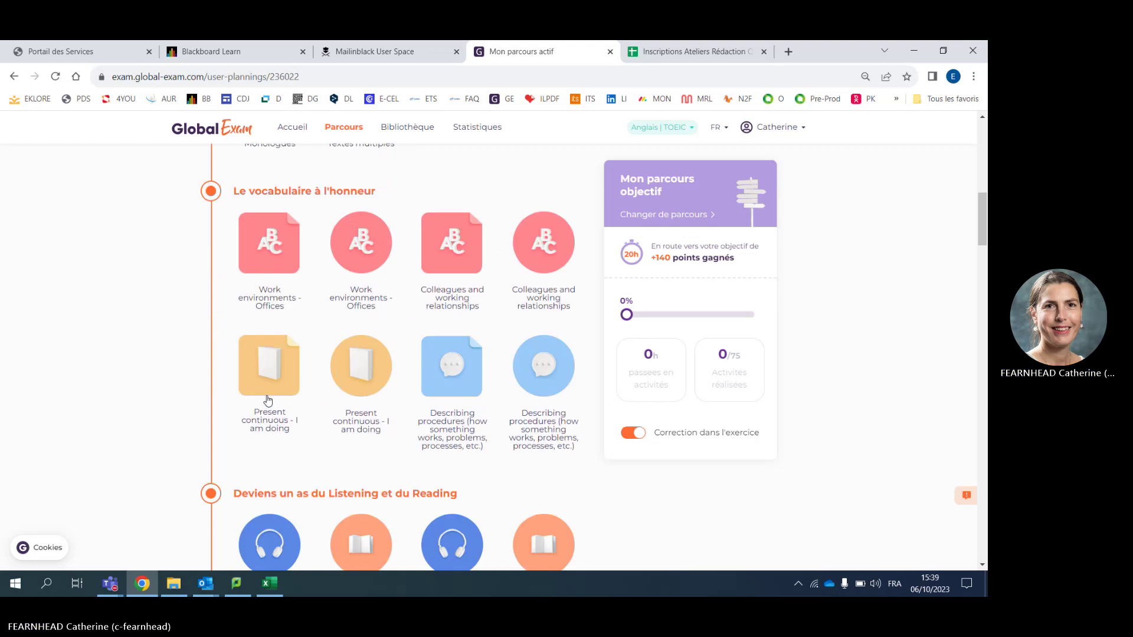
pyautogui.scroll(-6, 268, 401)
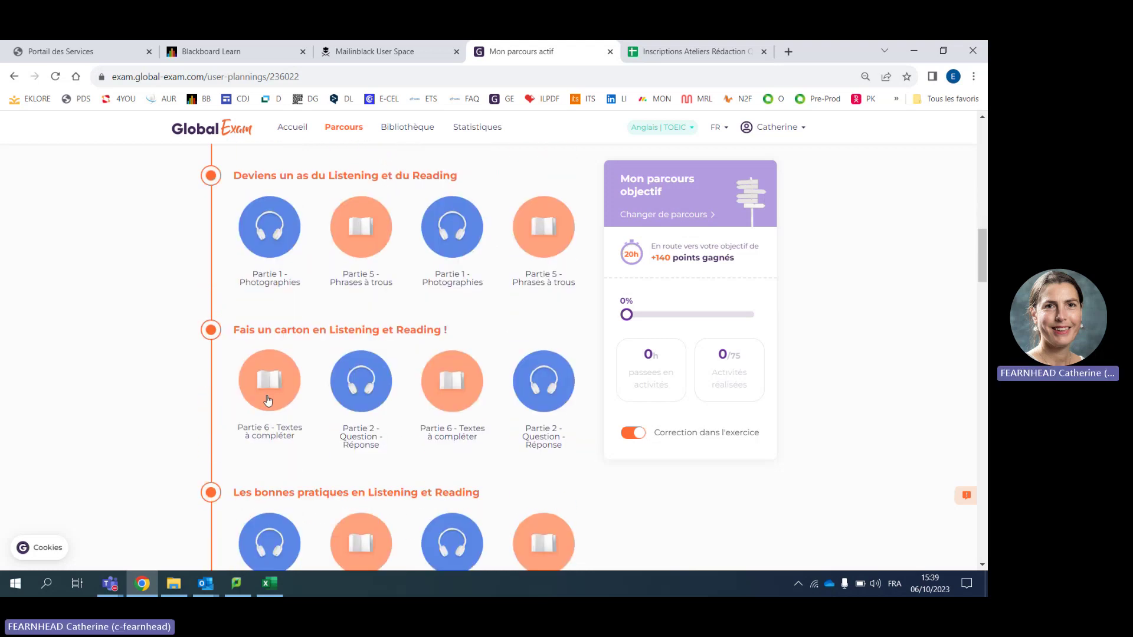
pyautogui.scroll(-2, 267, 401)
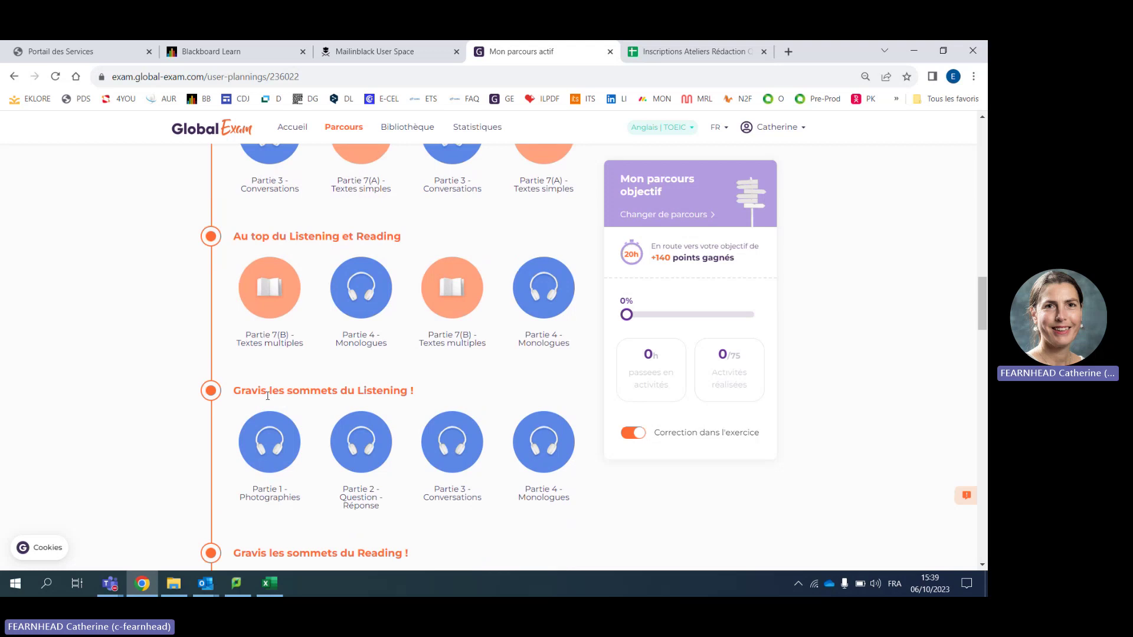
pyautogui.scroll(-2, 267, 396)
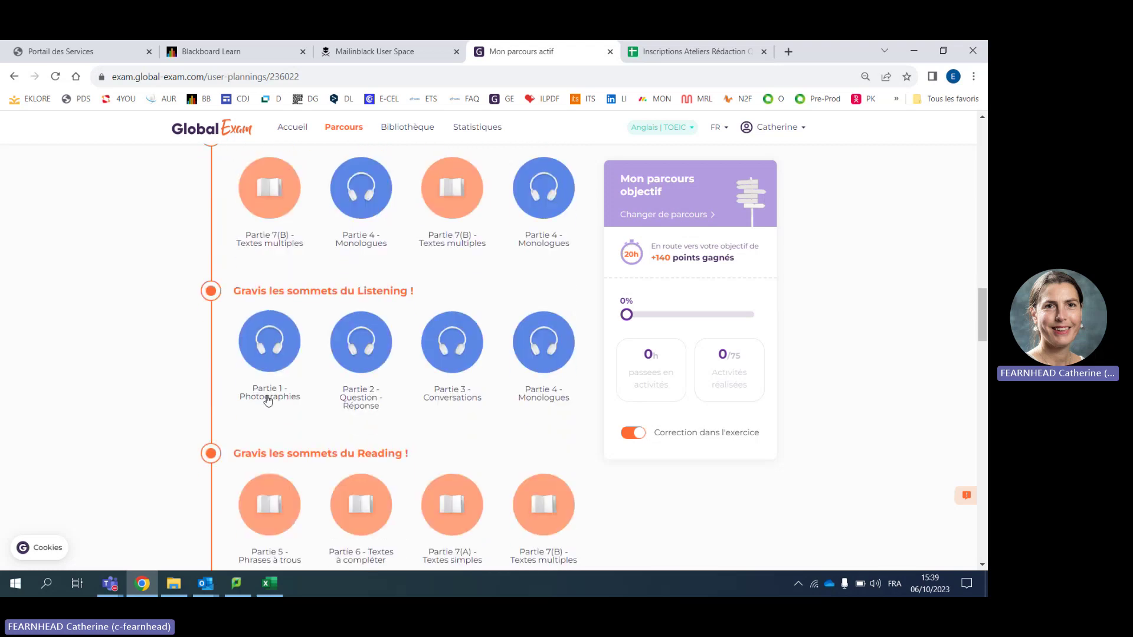
pyautogui.scroll(-6, 268, 401)
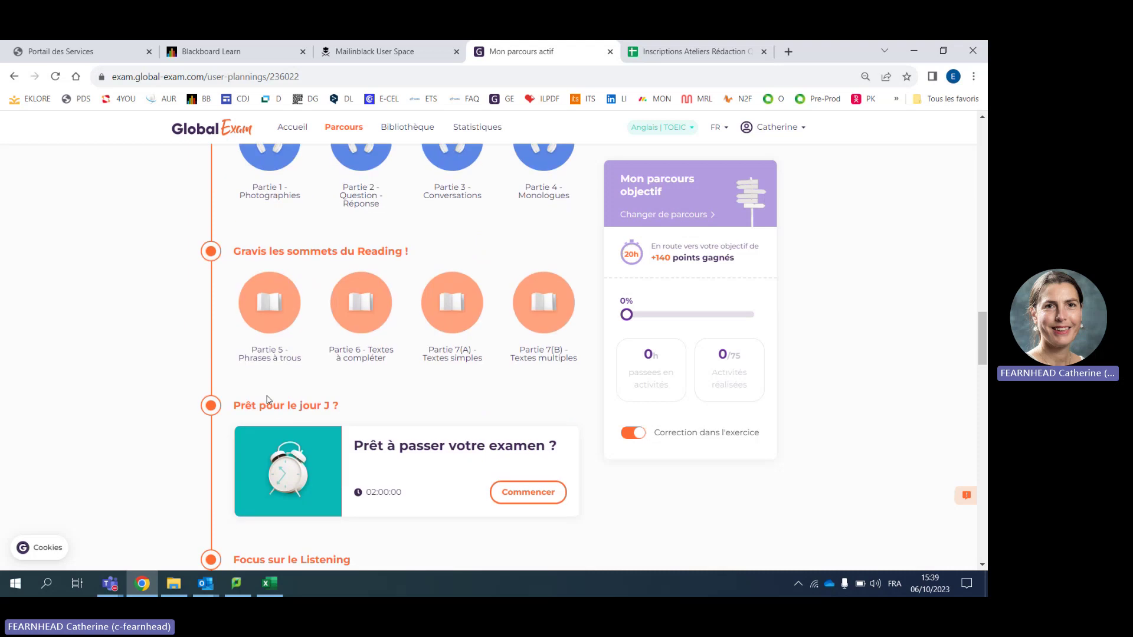
pyautogui.scroll(-3, 266, 399)
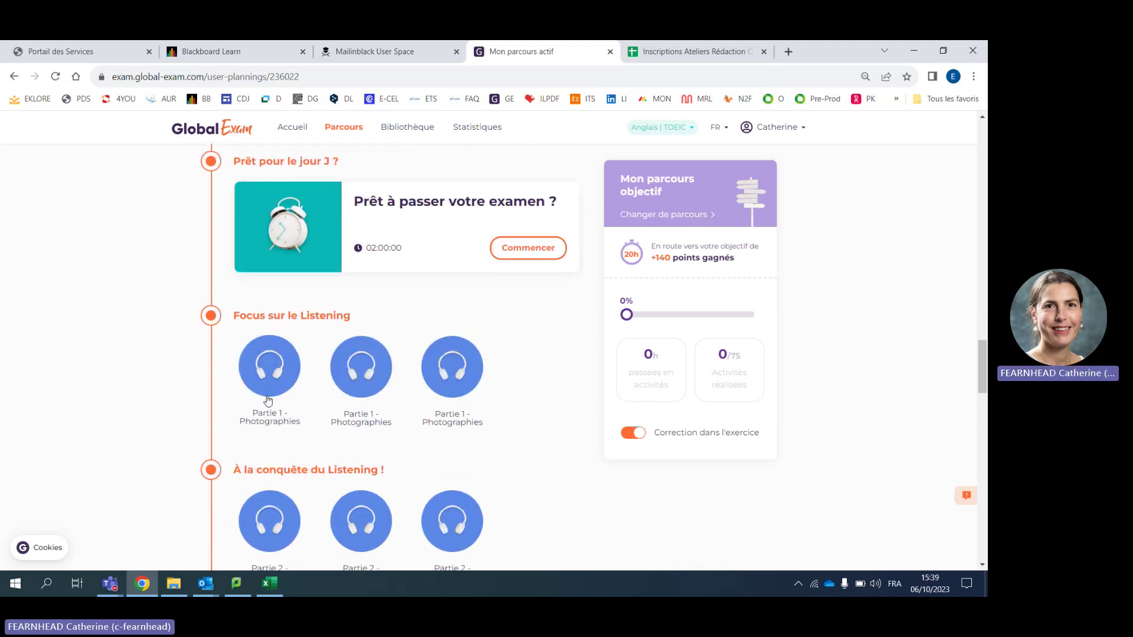
pyautogui.scroll(2, 317, 386)
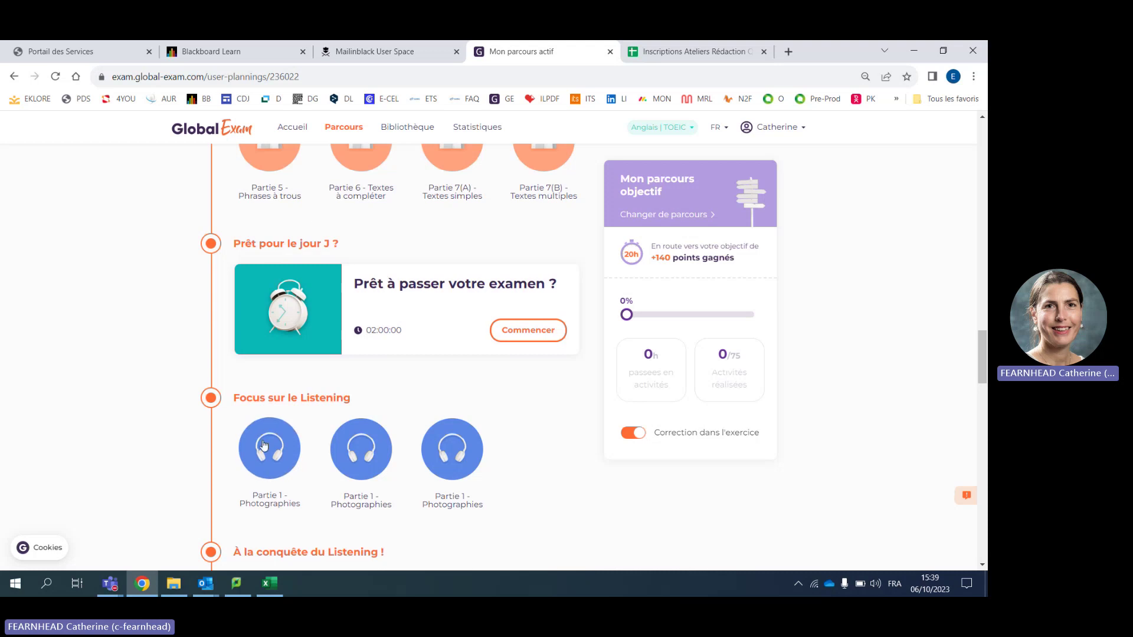
# Examine the remaining stages from "Focus sur le Listening" to the final mock exam, and return to the start of the path
pyautogui.scroll(-3, 264, 444)
pyautogui.scroll(-9, 264, 445)
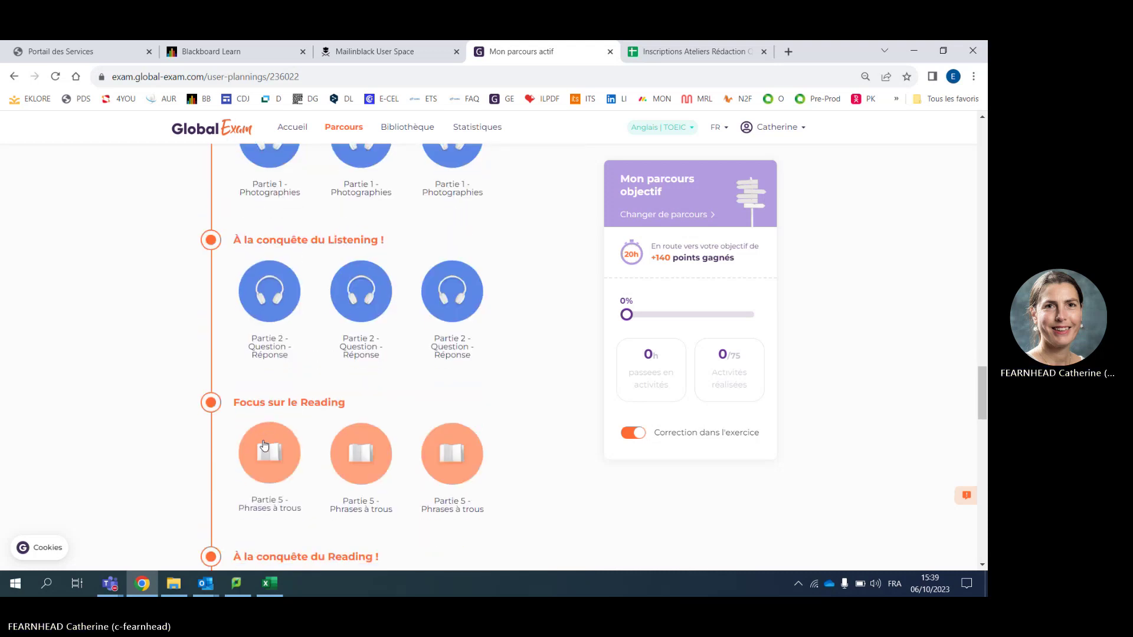
pyautogui.scroll(-12, 264, 443)
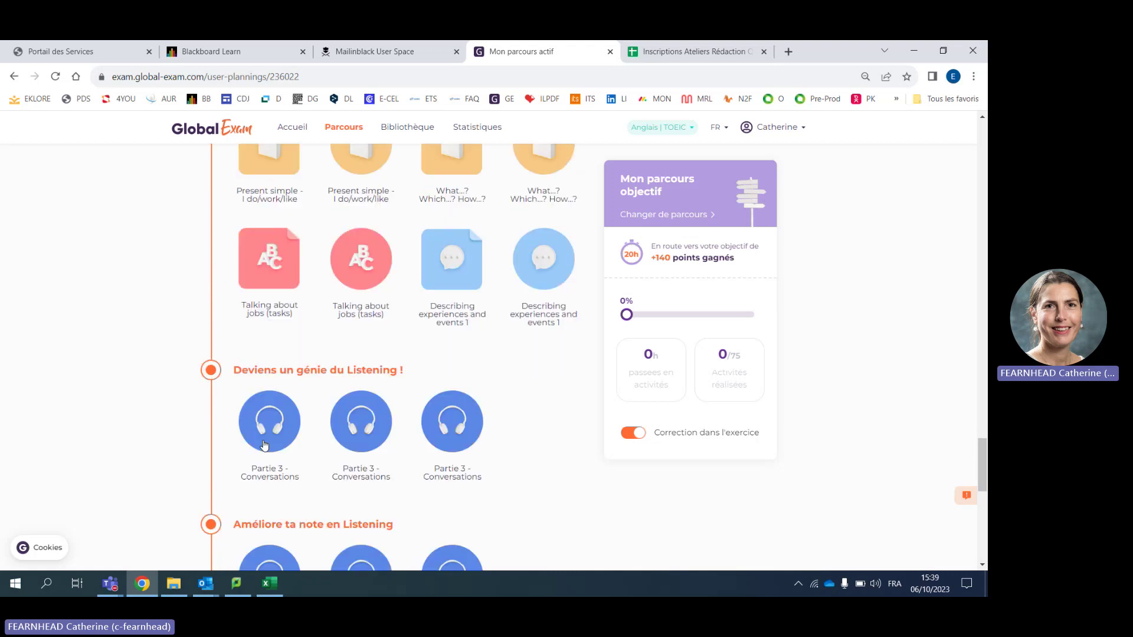
pyautogui.scroll(-1, 263, 444)
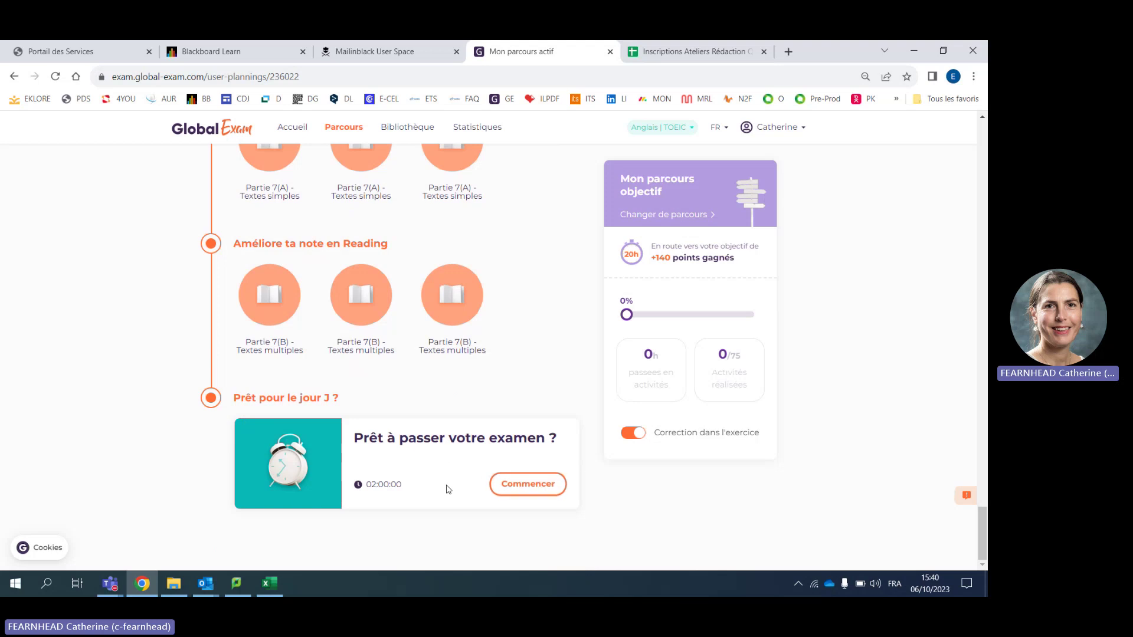
pyautogui.scroll(10, 402, 322)
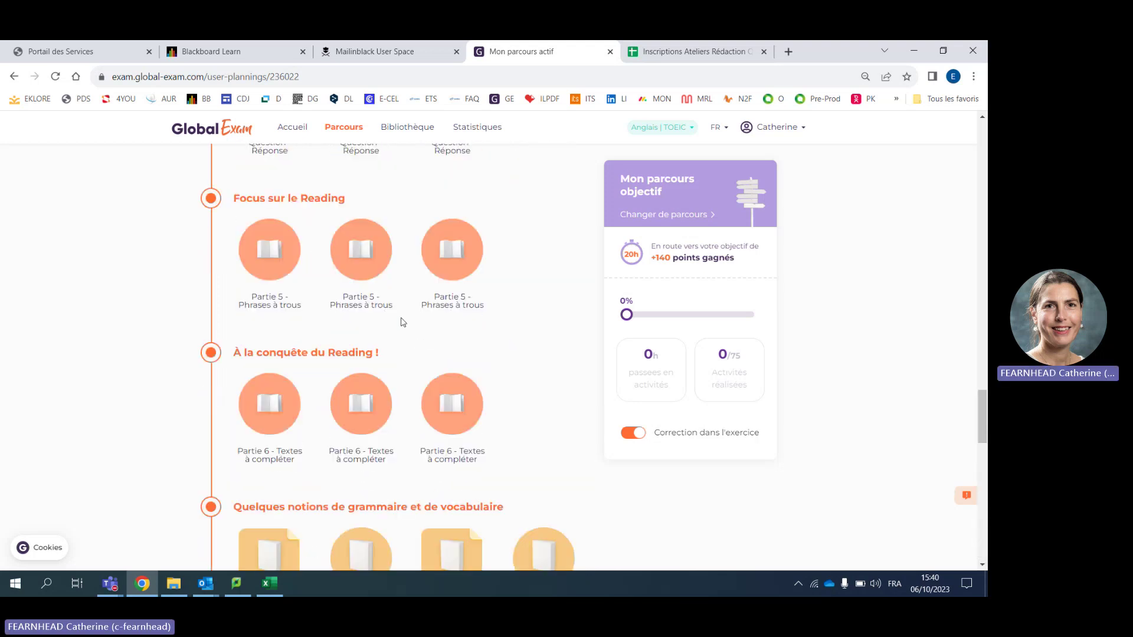
pyautogui.scroll(15, 402, 322)
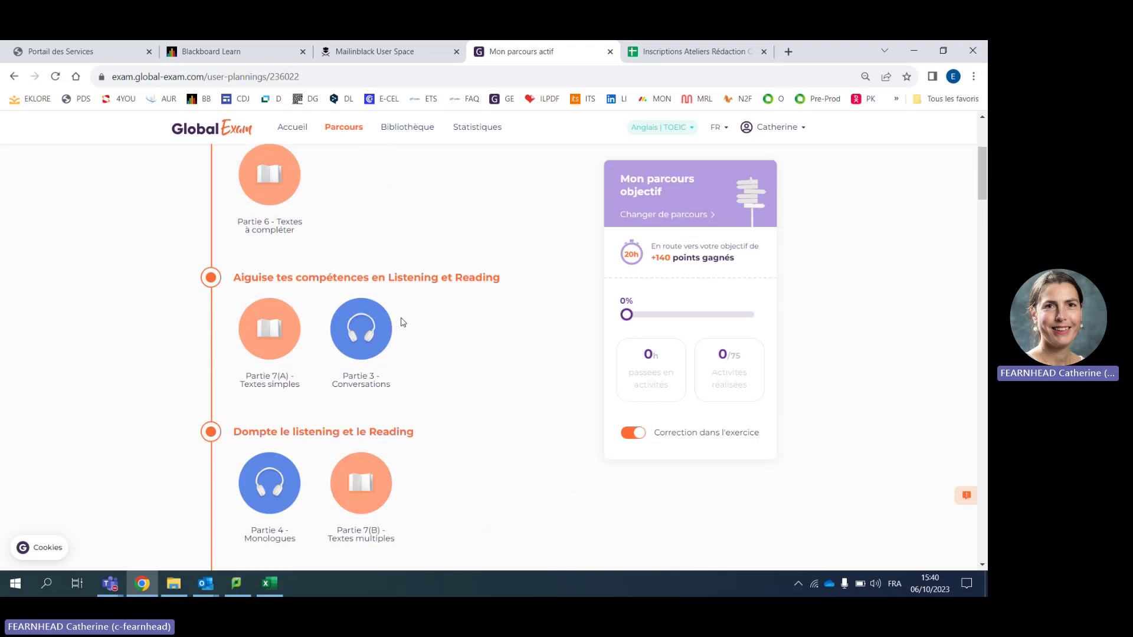
pyautogui.scroll(4, 402, 321)
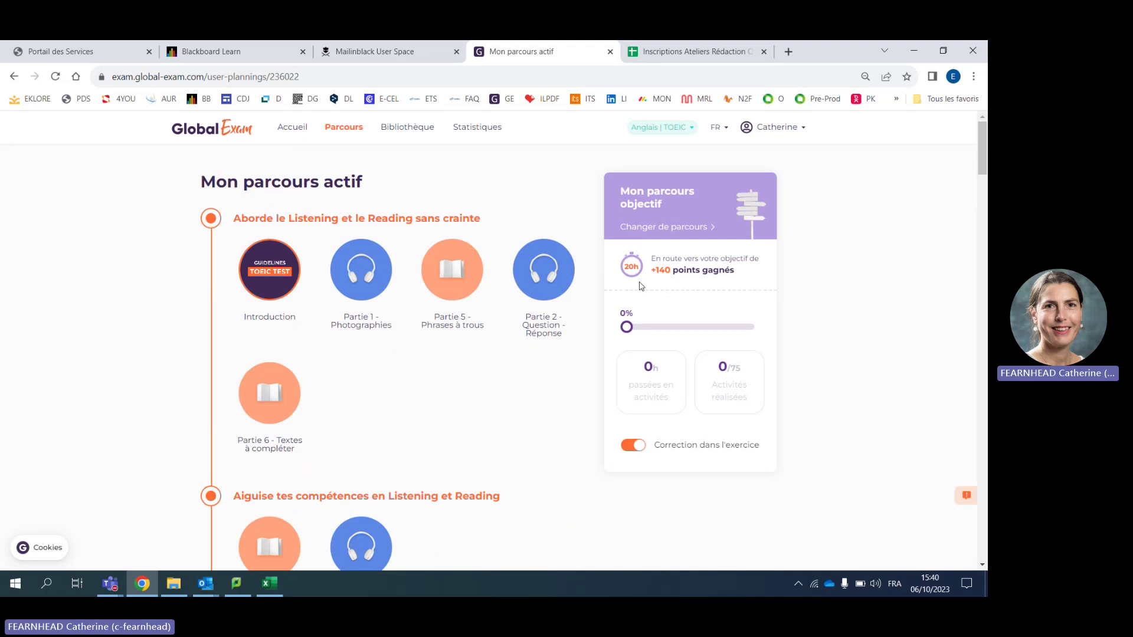
# Check the hours spent and the completed activities in the path's progress summary
pyautogui.doubleClick(647, 366)
pyautogui.click(718, 373)
pyautogui.moveTo(720, 367); pyautogui.dragTo(745, 371)
pyautogui.click(736, 397)
# Review the path's listening, reading, vocabulary and grammar stages down to "Quelques notions de grammaire et de vocabulaire"
pyautogui.scroll(-6, 359, 416)
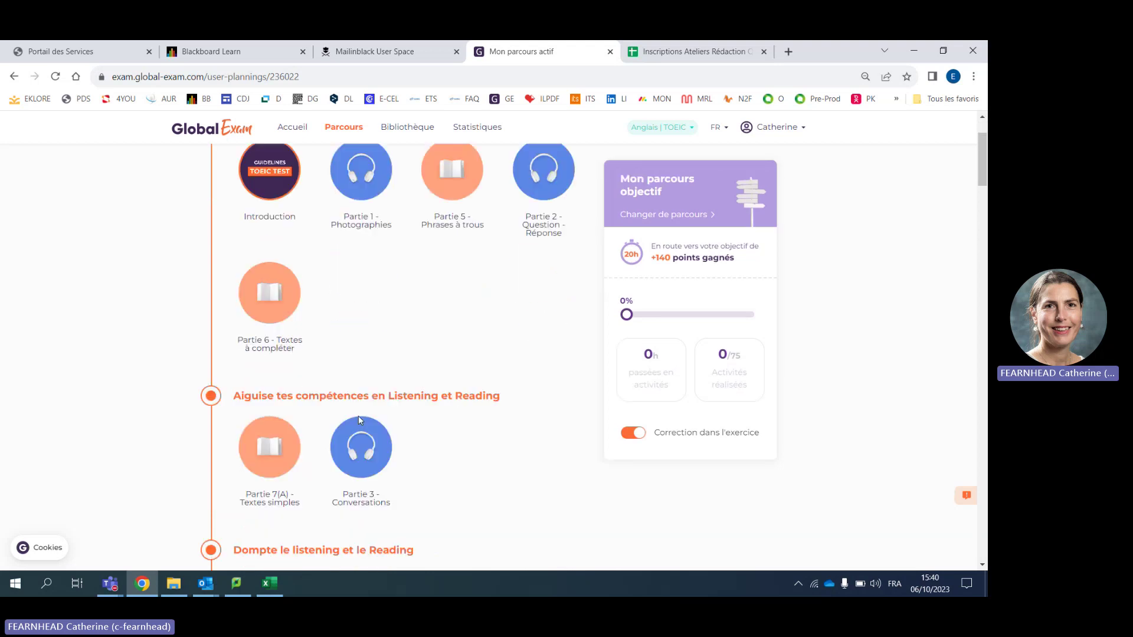
pyautogui.scroll(-8, 358, 421)
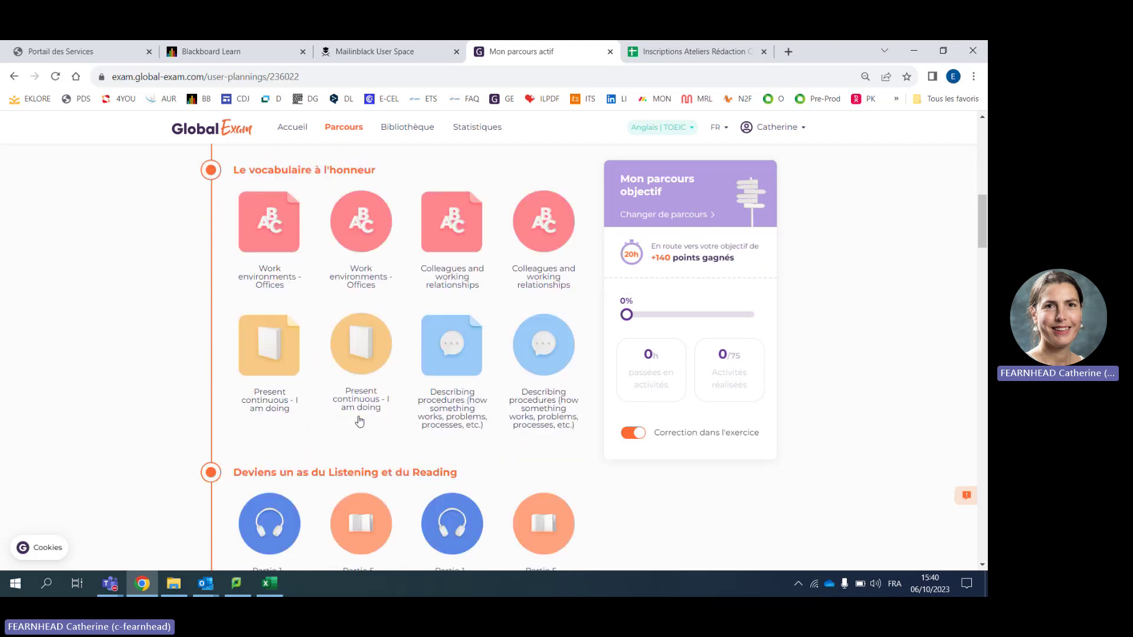
pyautogui.scroll(-10, 358, 420)
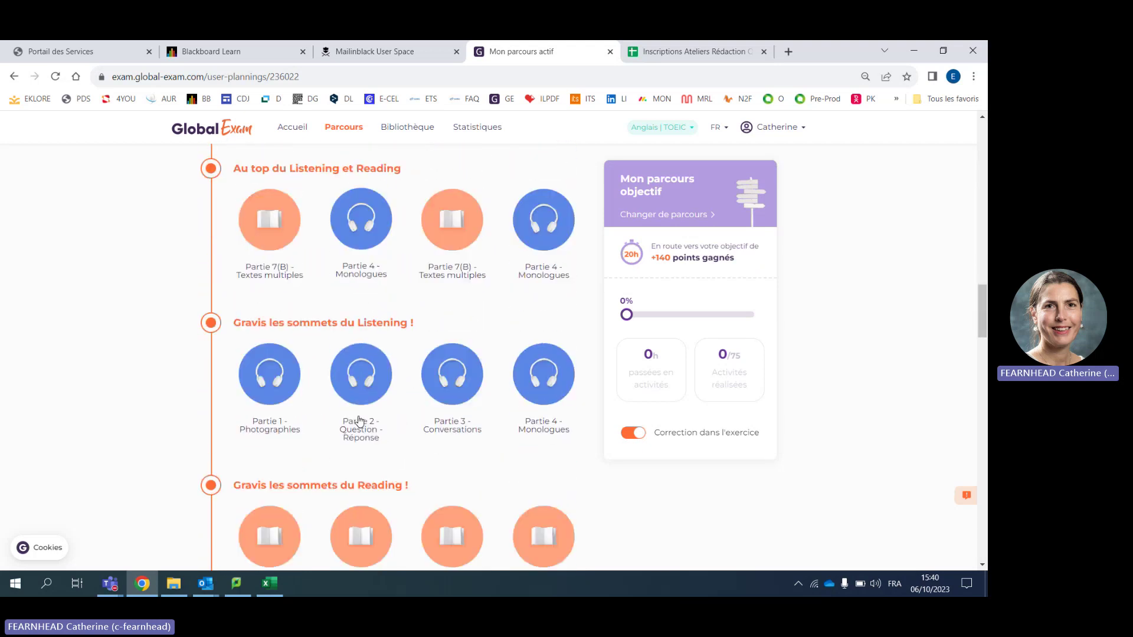
pyautogui.scroll(-7, 359, 420)
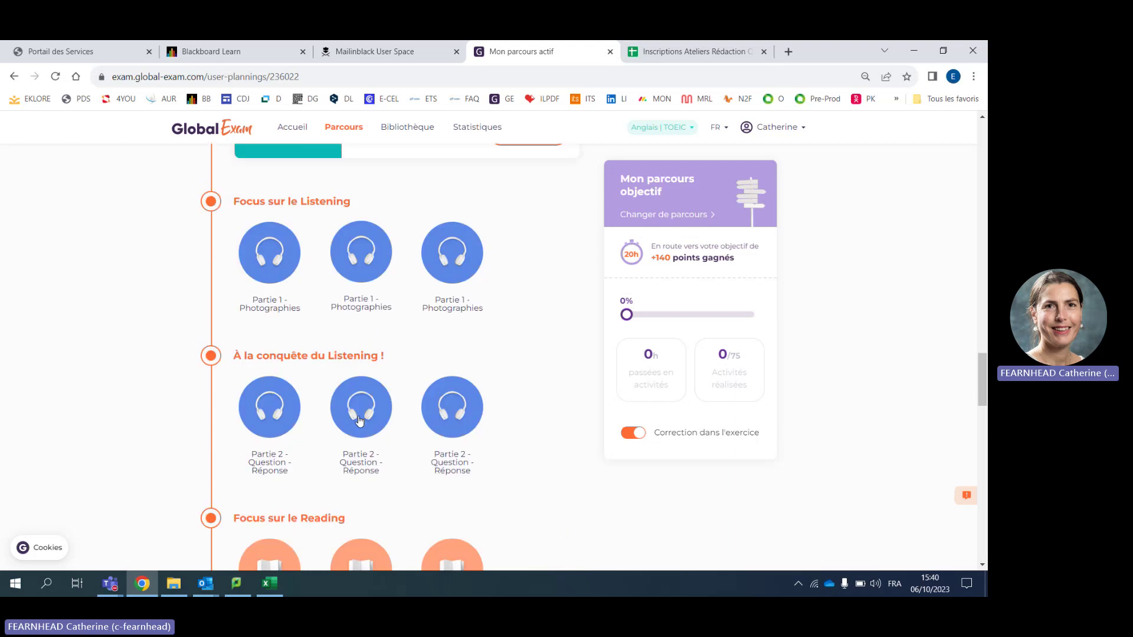
pyautogui.scroll(-3, 359, 420)
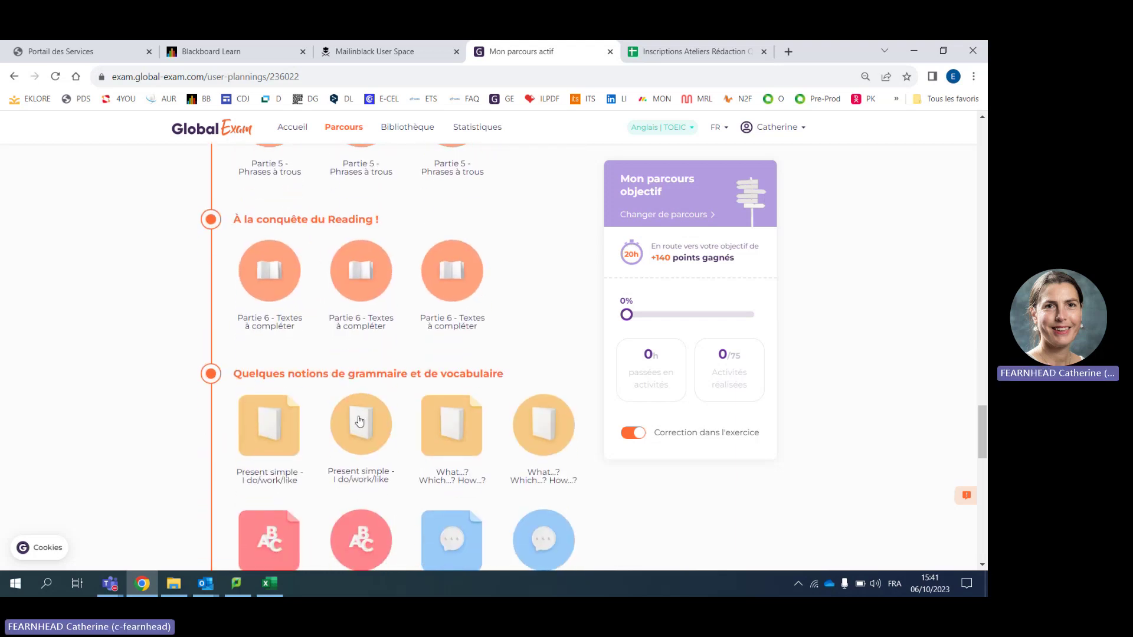
pyautogui.scroll(20, 359, 420)
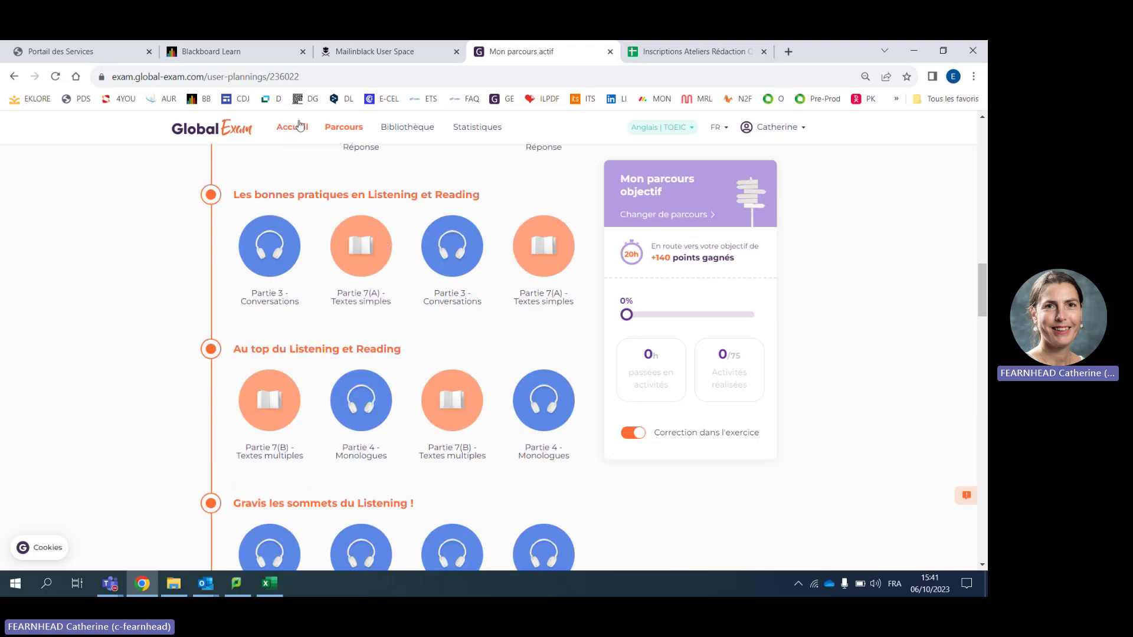
# Open the study sheets (Fiches) of the library from the home page
pyautogui.click(294, 126)
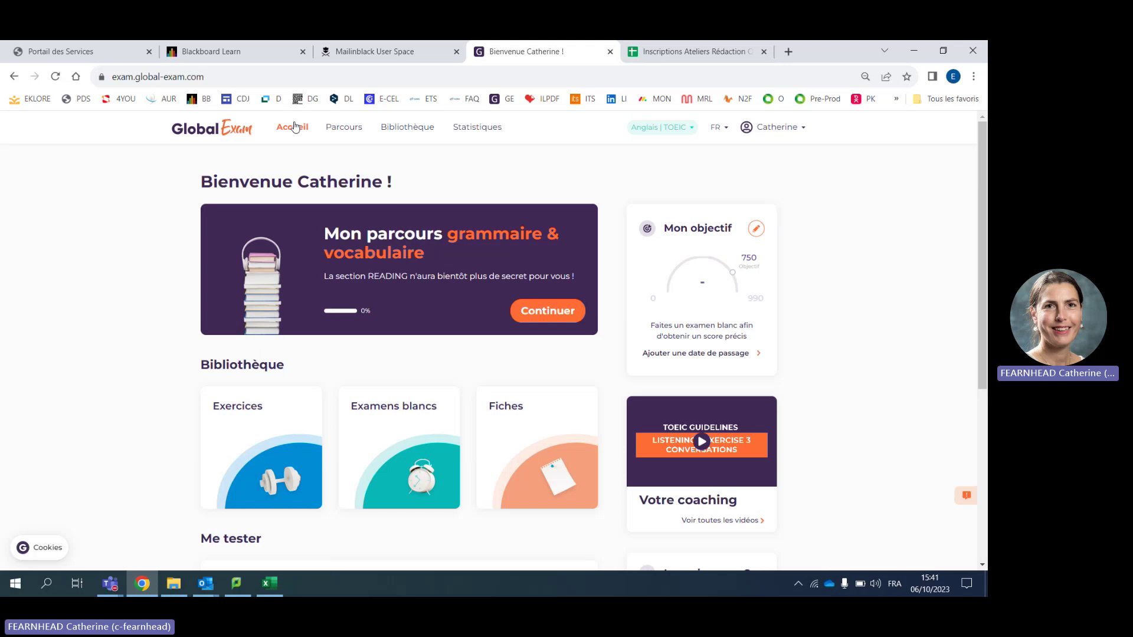
pyautogui.scroll(-3, 370, 309)
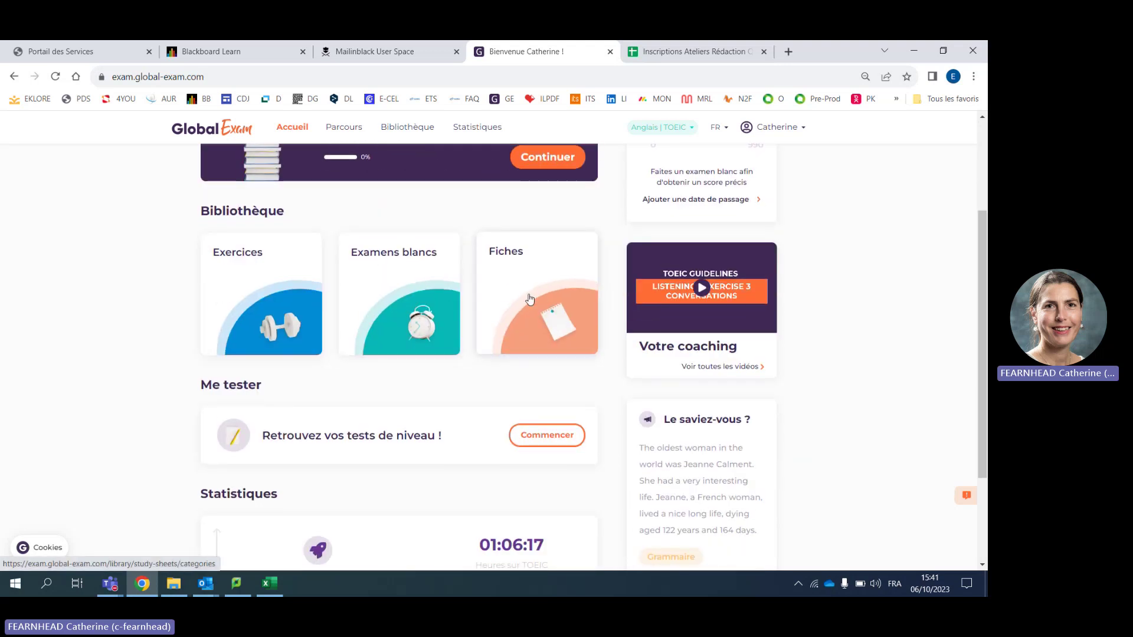
pyautogui.click(530, 299)
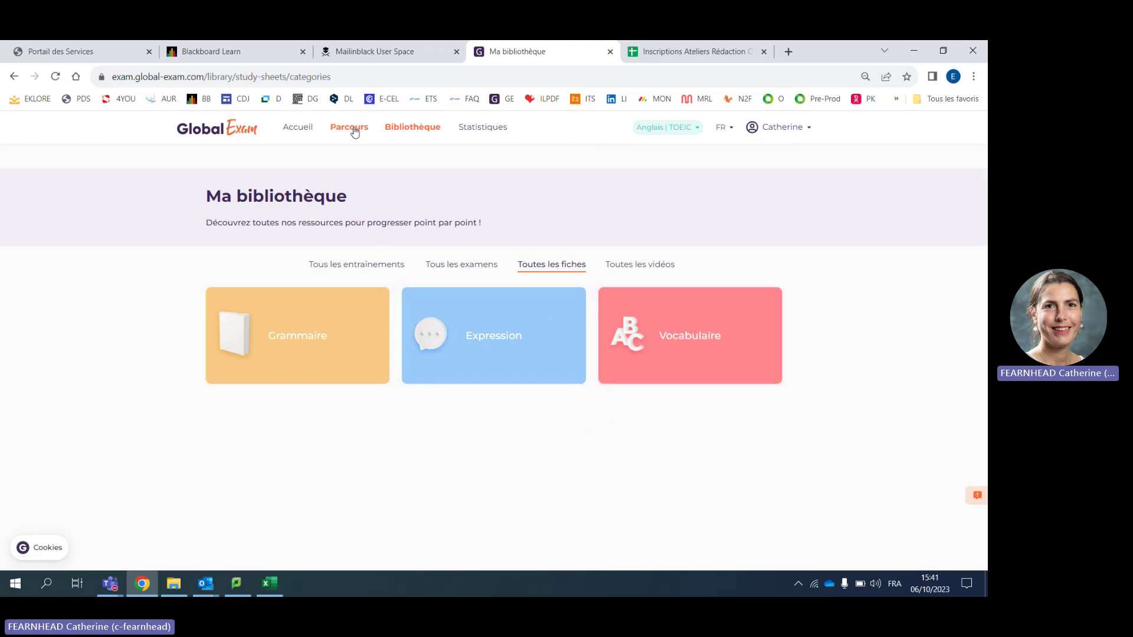
# Return to the home page and continue the "grammaire & vocabulaire" path
pyautogui.click(300, 127)
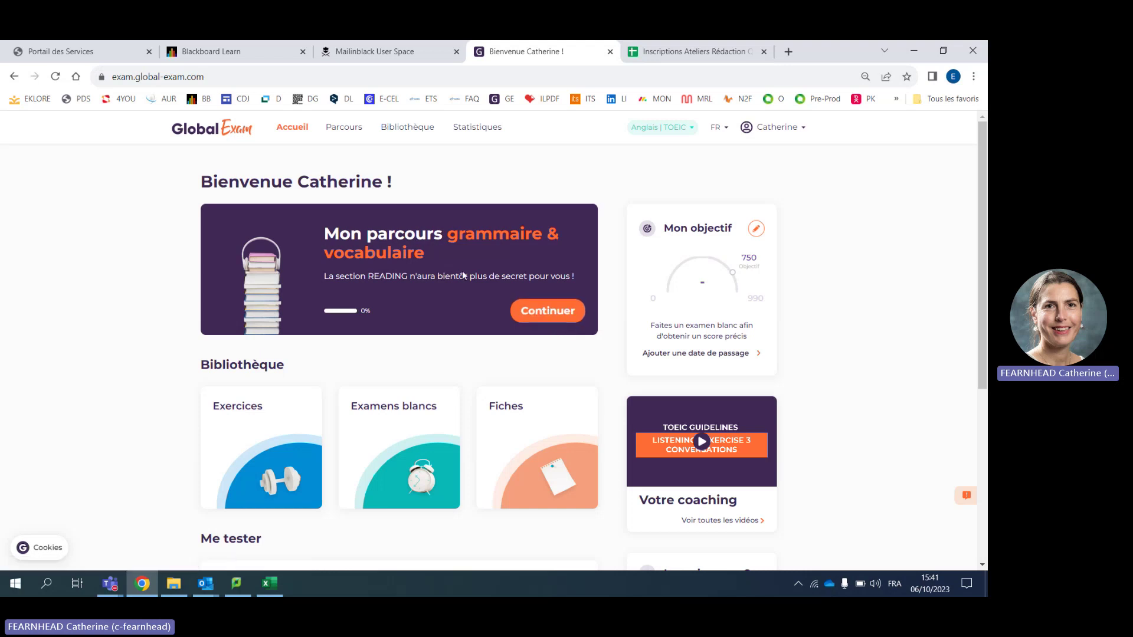
pyautogui.click(524, 304)
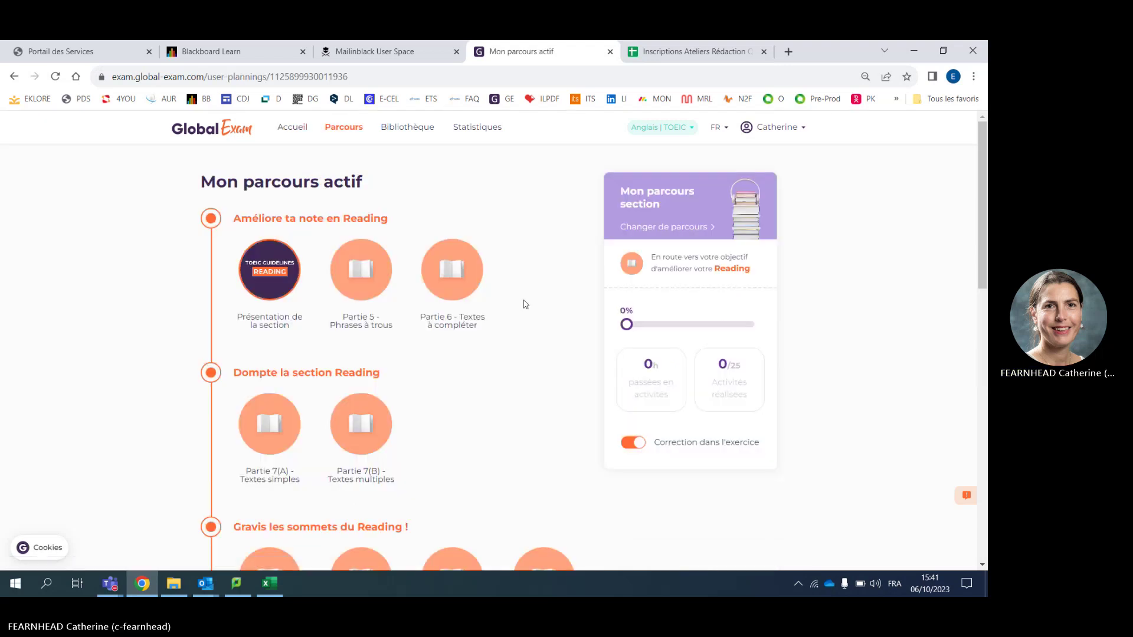
# Change to a new objective path (Parcours objectif) with a 550 à 780 points score target and 20h of revision, and open it
pyautogui.click(656, 229)
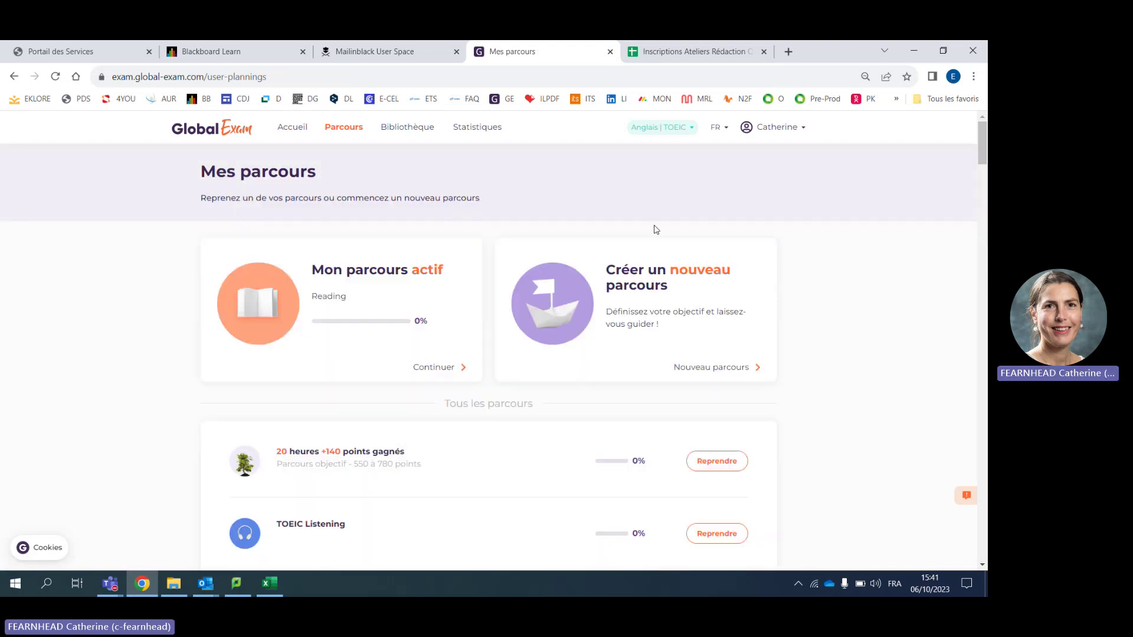
pyautogui.click(712, 370)
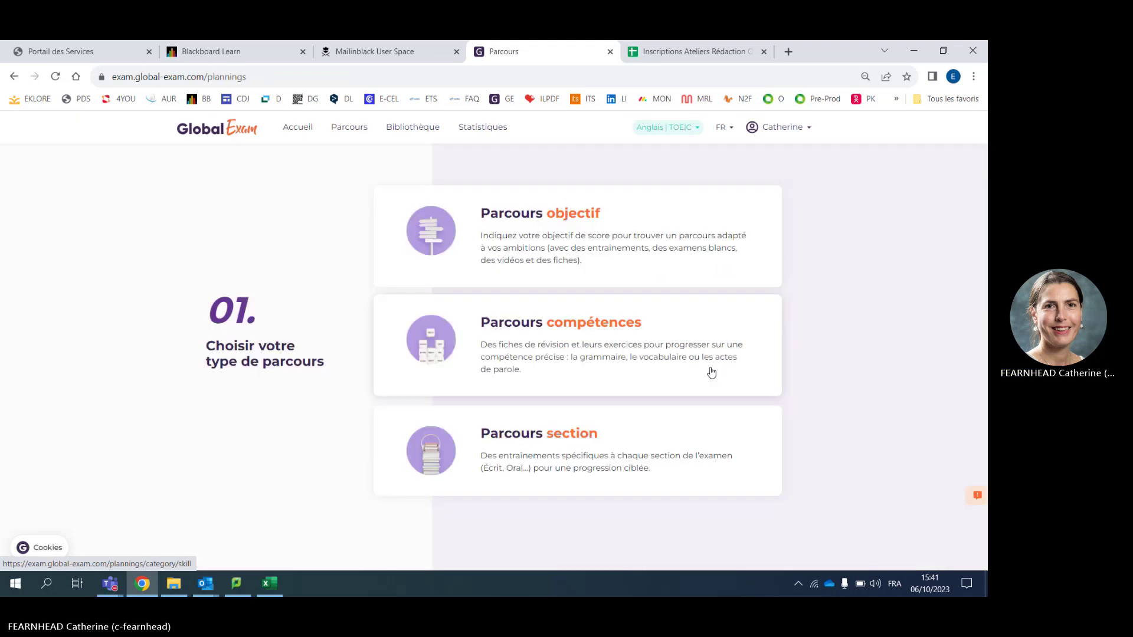
pyautogui.click(554, 217)
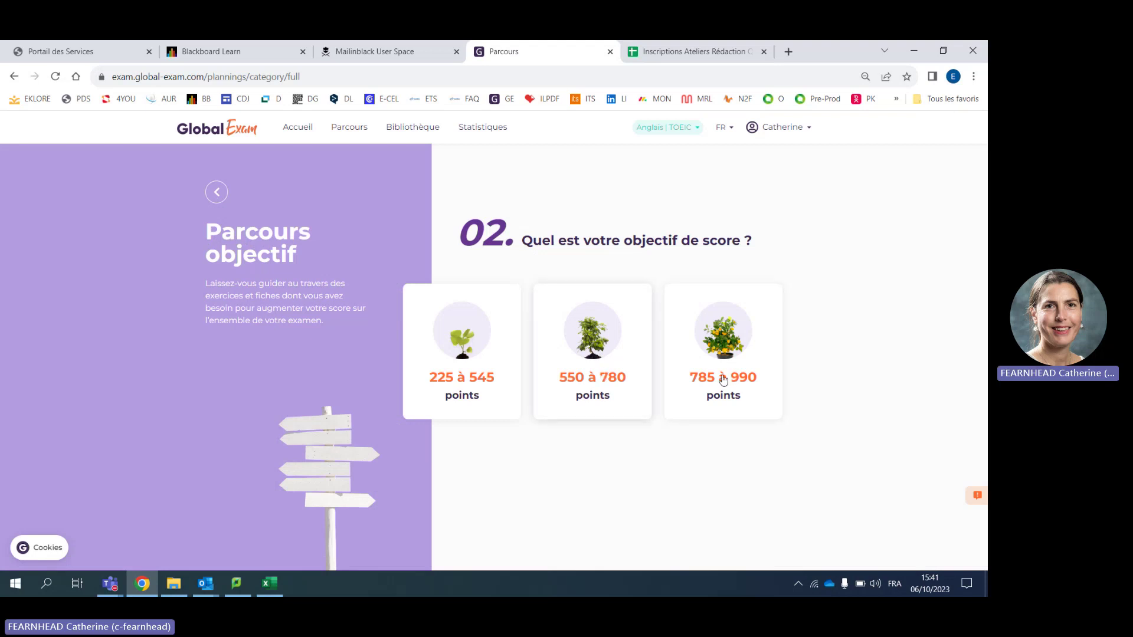
pyautogui.click(611, 362)
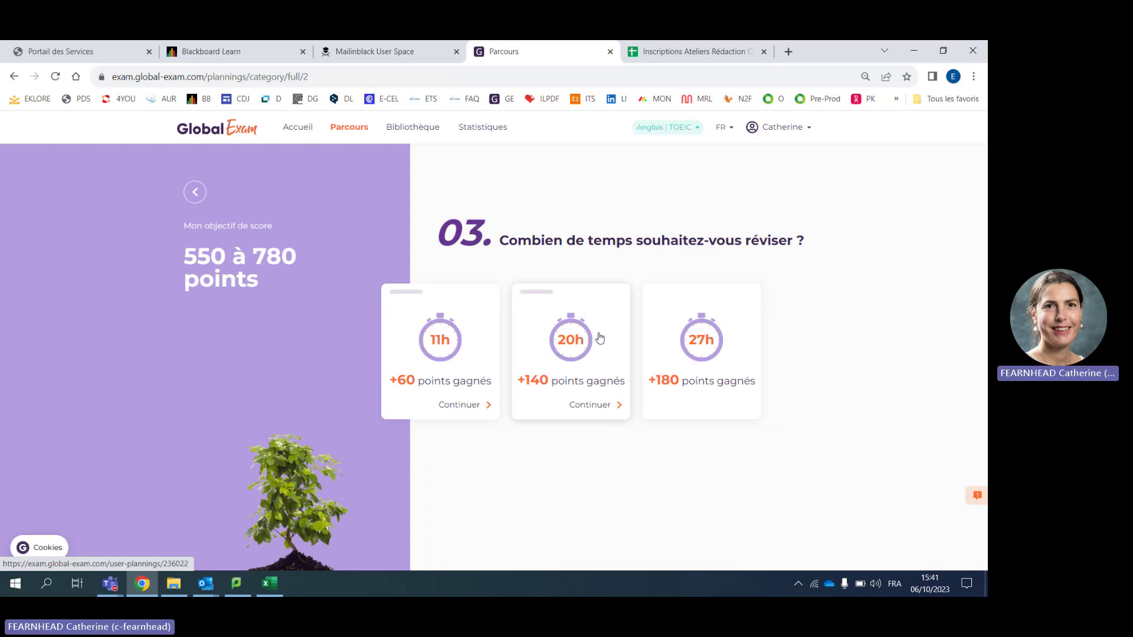
pyautogui.click(576, 362)
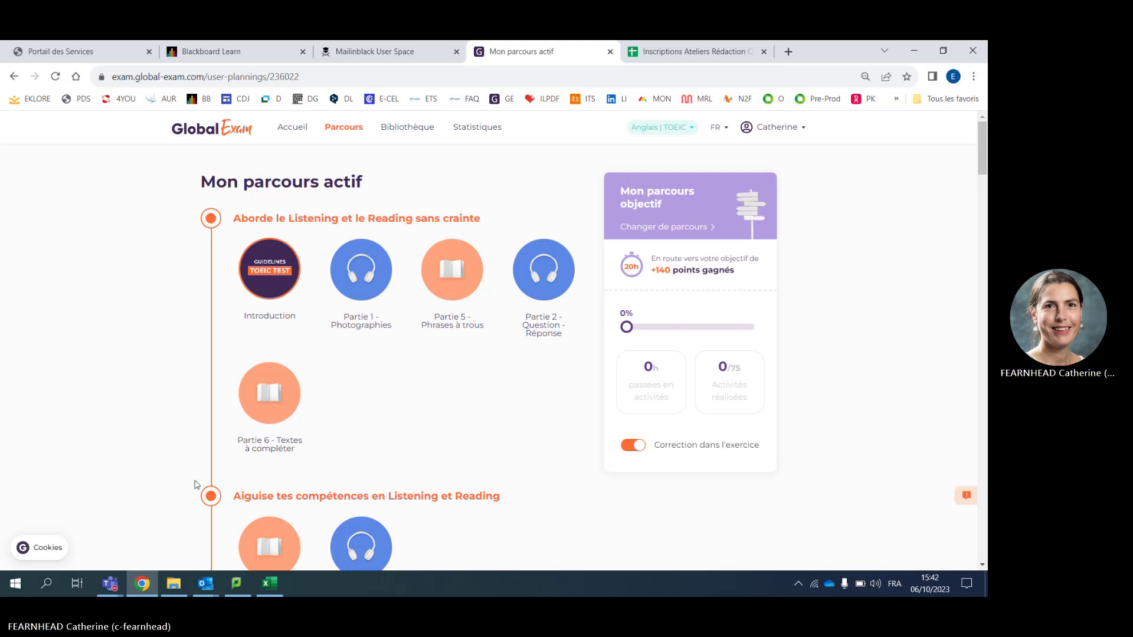
# Switch to the "Témoignage Global Exam" meeting window in Microsoft Teams
pyautogui.moveTo(111, 593)
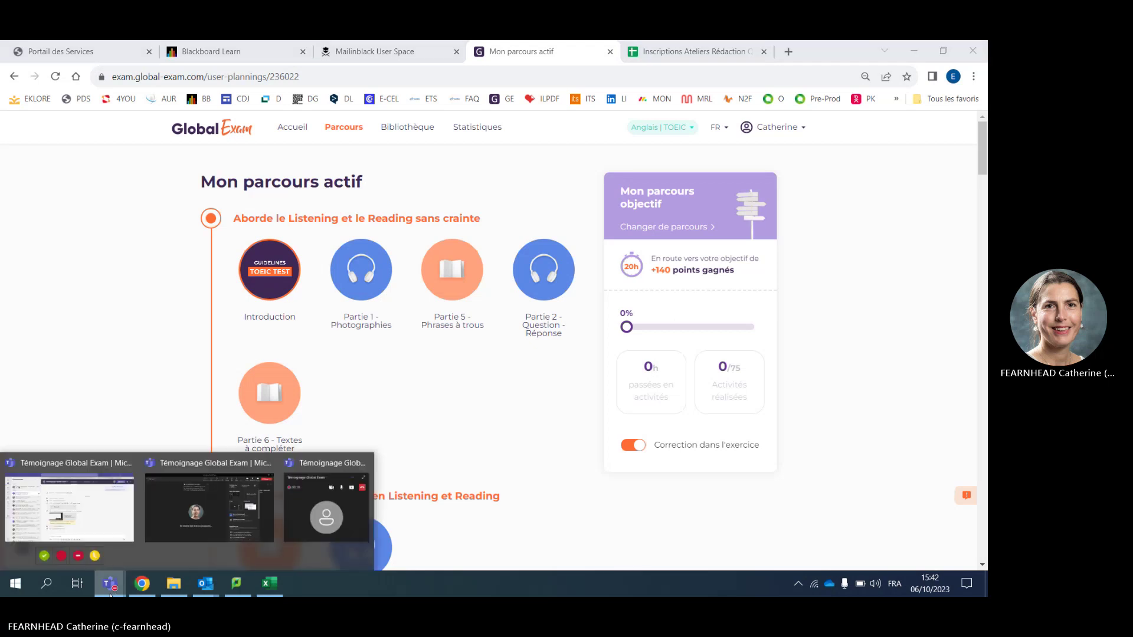
pyautogui.click(196, 487)
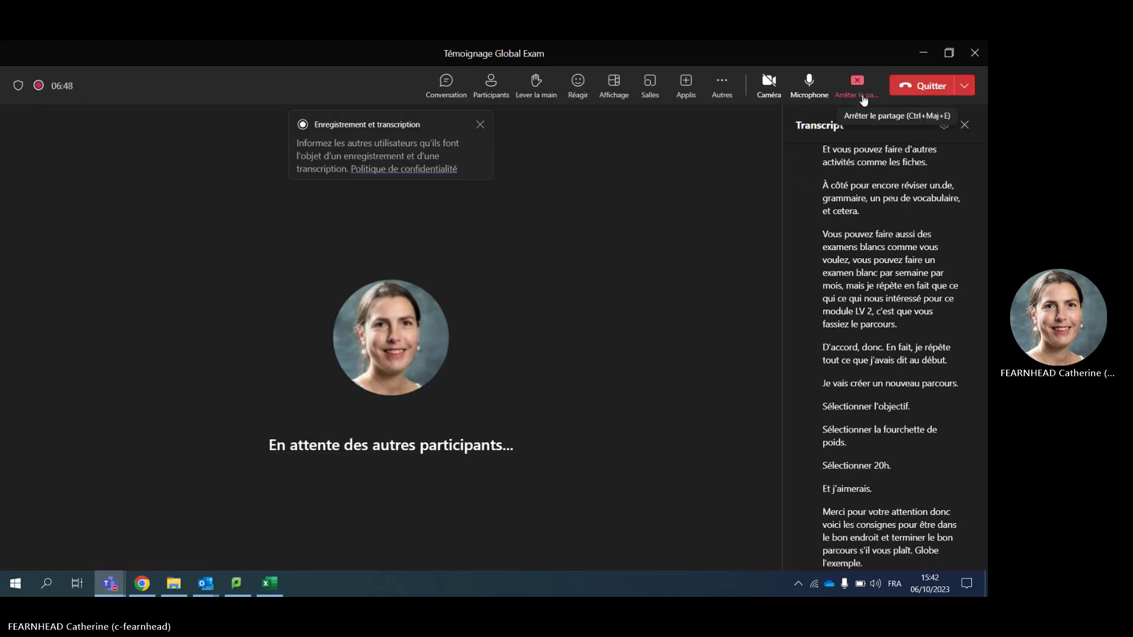